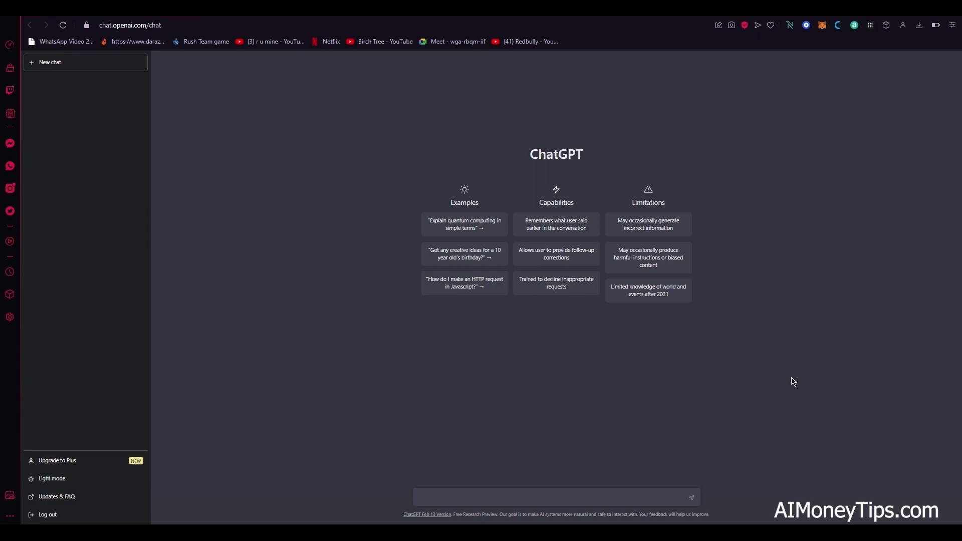
Send ChatGPT the prompt 'can you summarise the novel anna karenina for me'
key("ctrl+t")
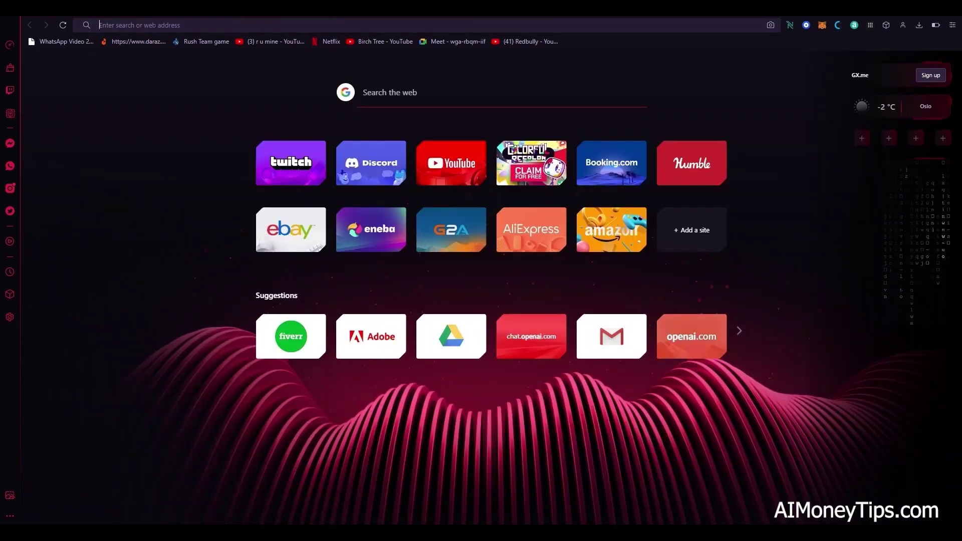
type("top sell")
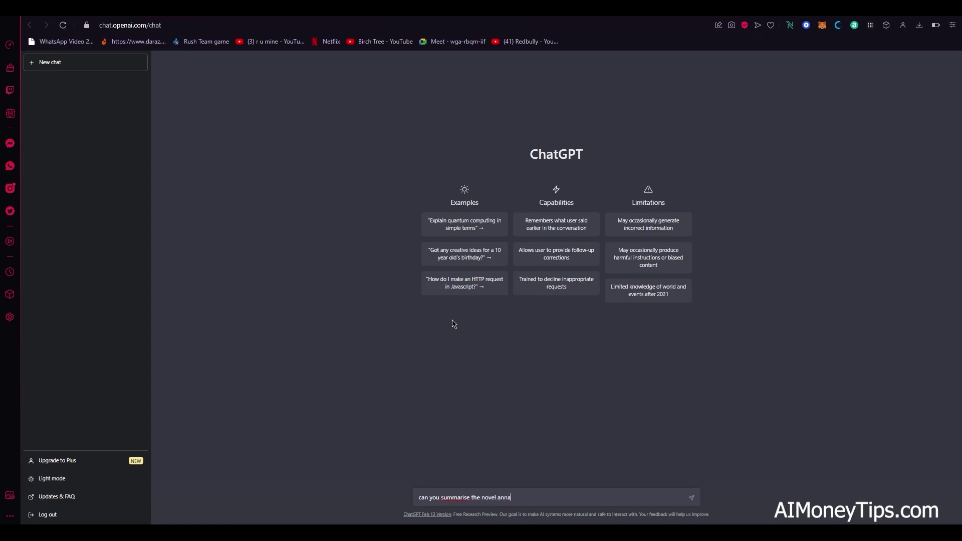
type("me")
key("Return")
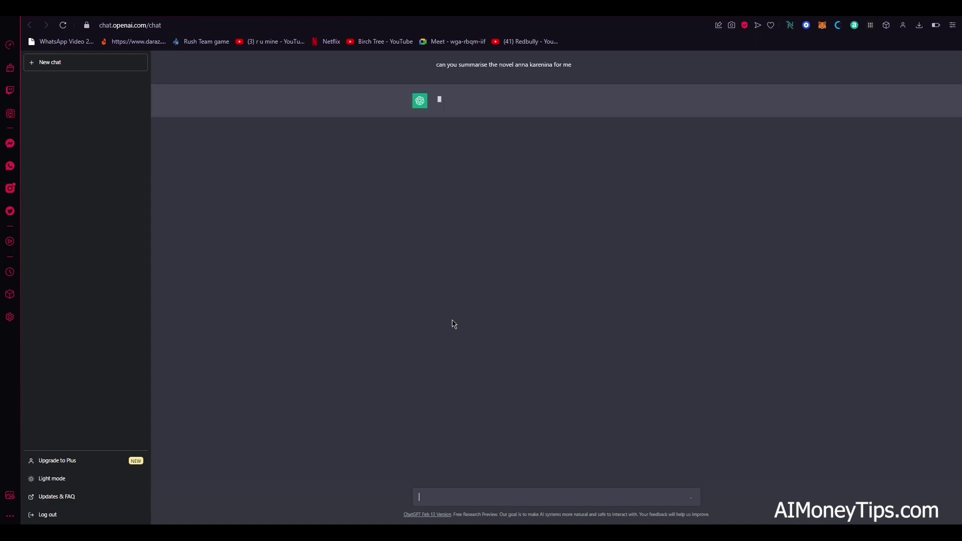